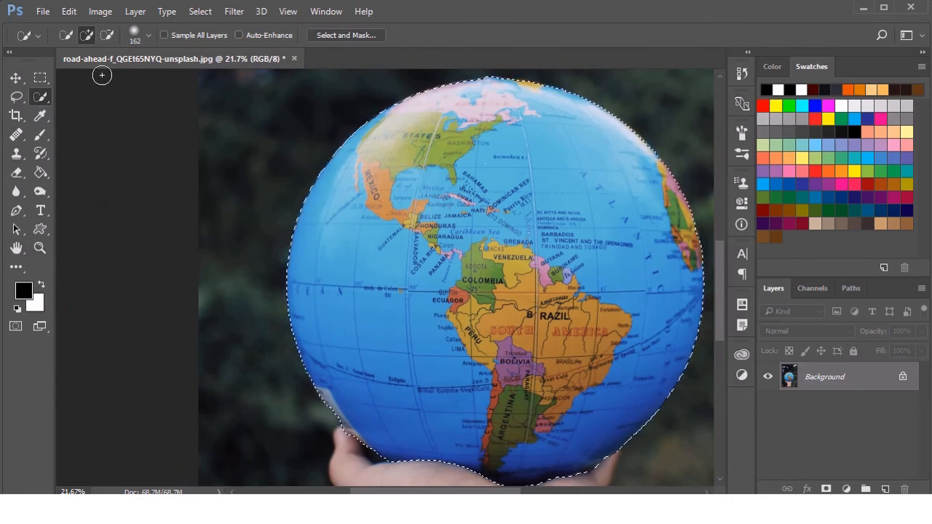
Subtract the area by the fingertip from the globe selection and copy the selected globe to a new layer
left_click(107, 35)
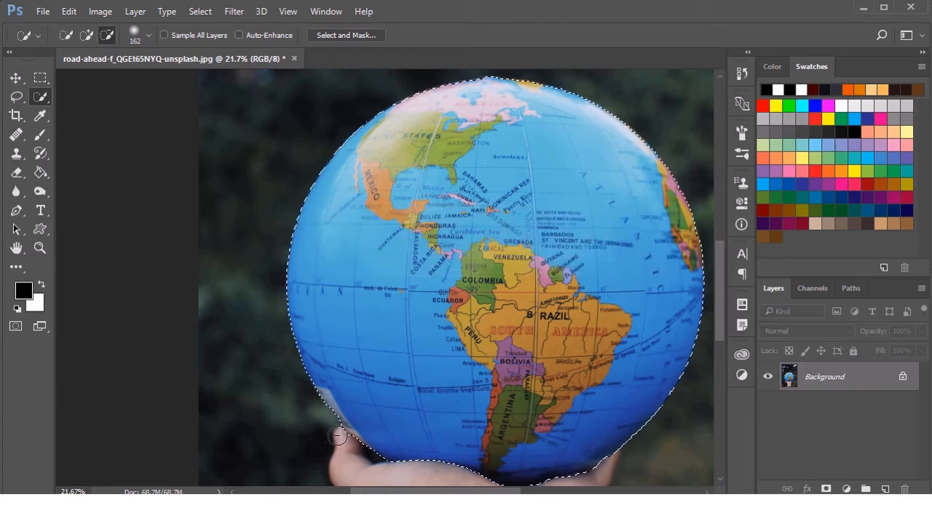
left_click_drag(338, 438, 328, 444)
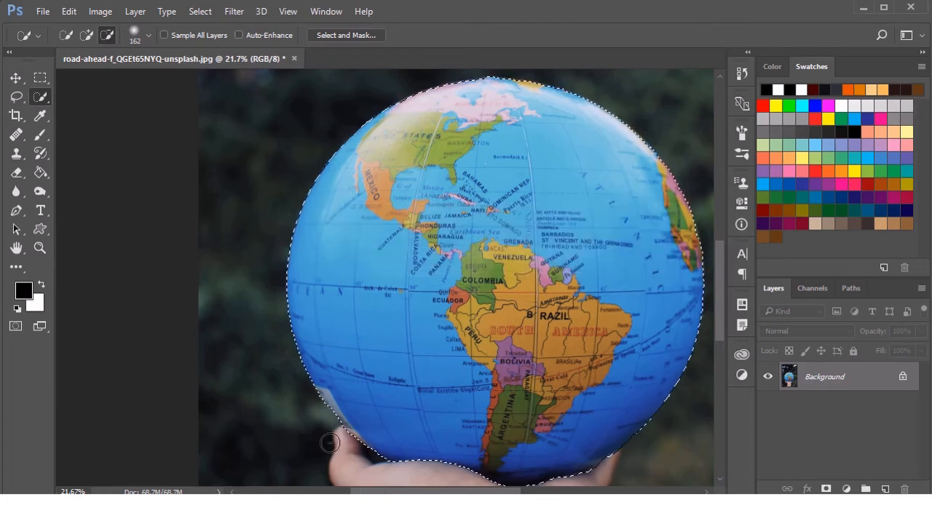
key("ctrl+0")
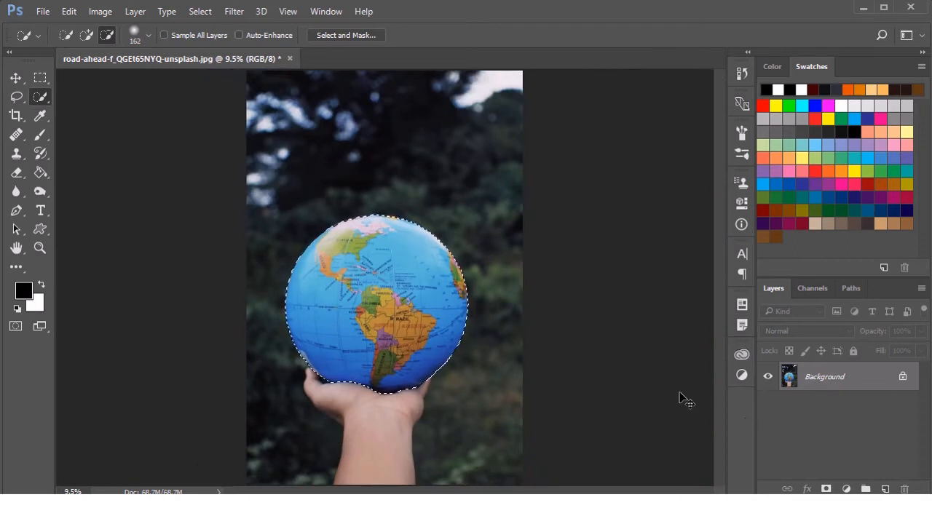
key("ctrl+j")
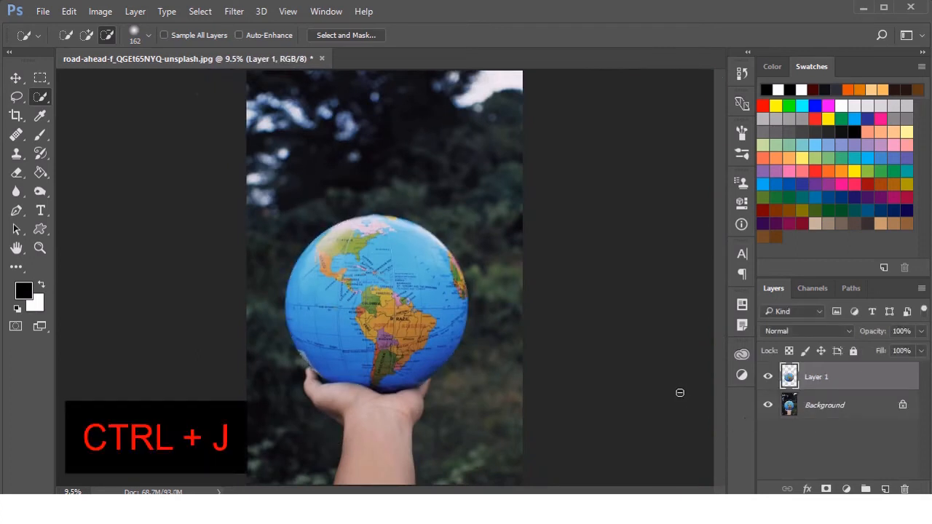
Convert the copied globe layer to a smart object and set its blend mode to Screen
left_click(921, 289)
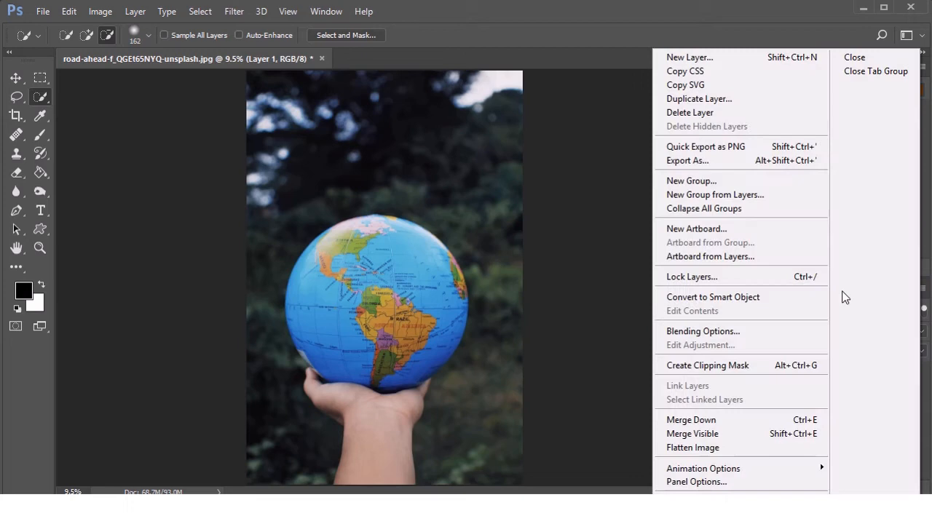
left_click(759, 299)
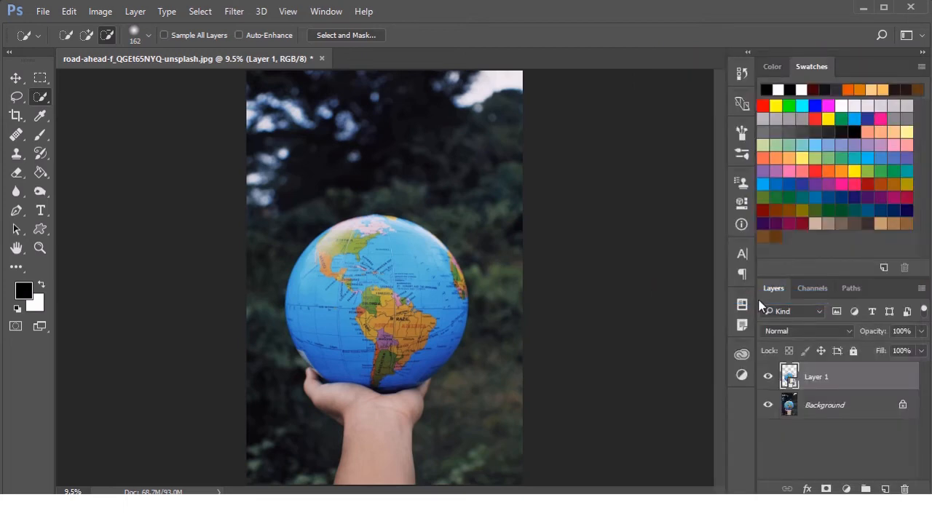
left_click(845, 335)
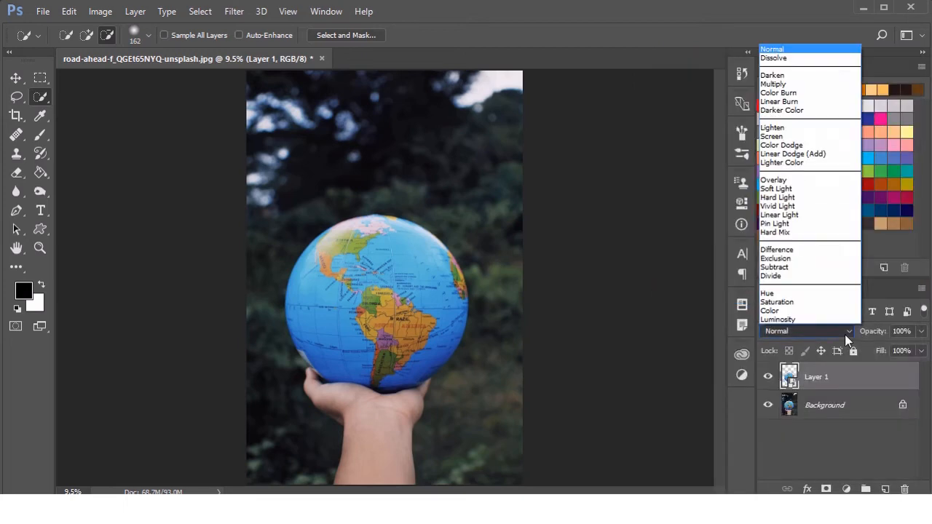
left_click(794, 138)
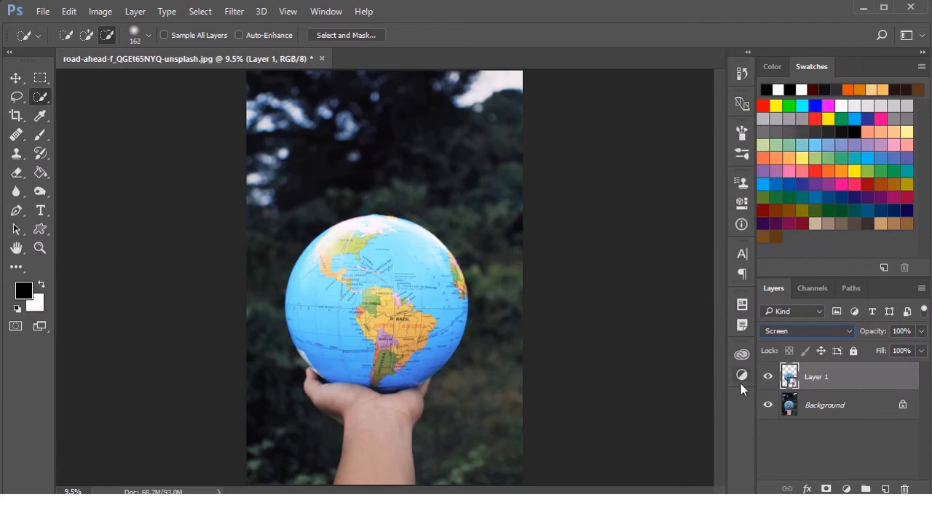
Duplicate the Screen-mode globe layer and apply a Gaussian Blur with a 5 pixel radius to the copy
key("ctrl+j")
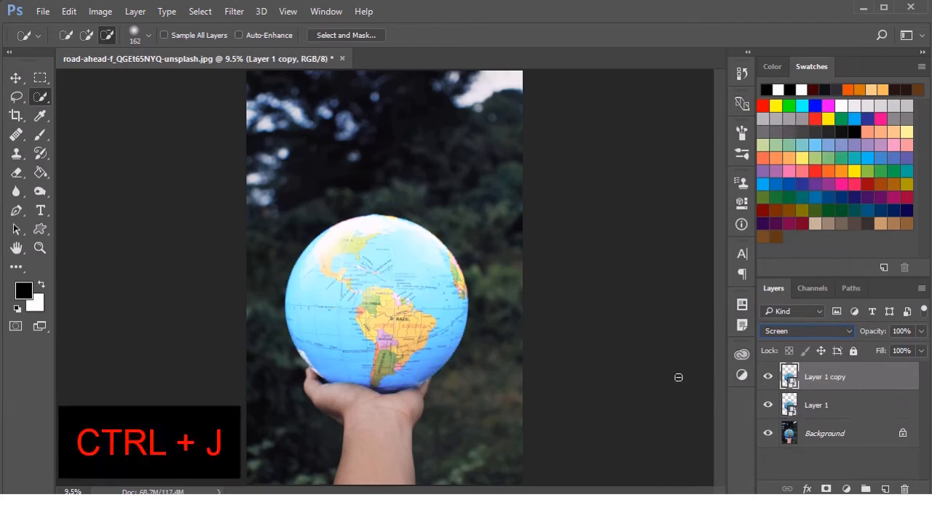
left_click(241, 12)
mouse_move(332, 173)
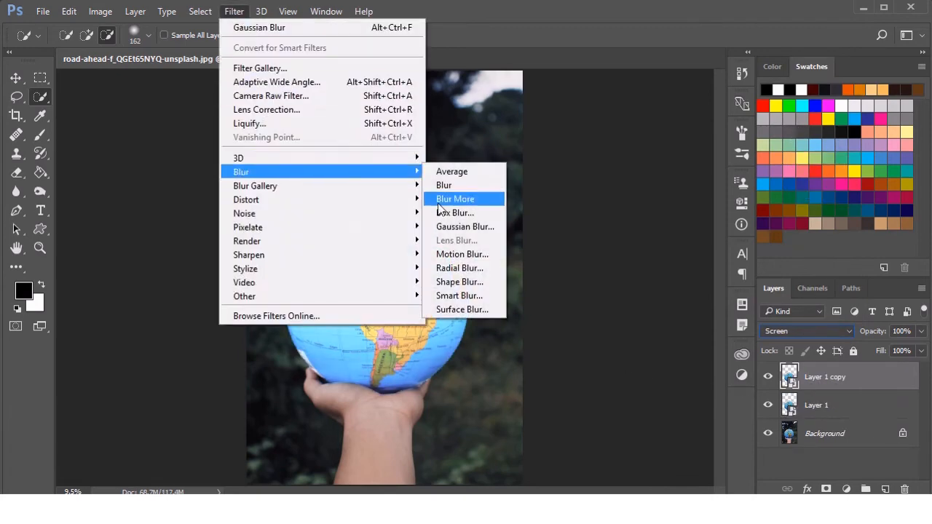
left_click(457, 228)
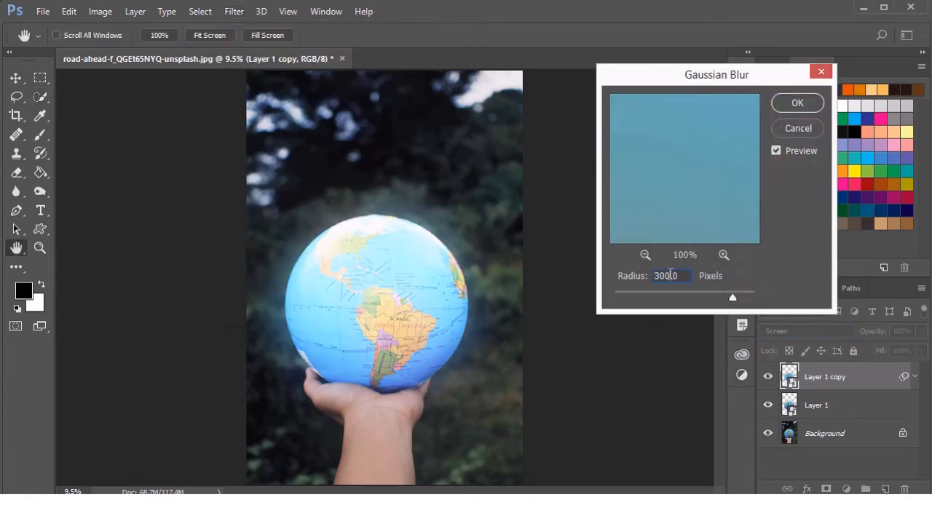
type("5.0")
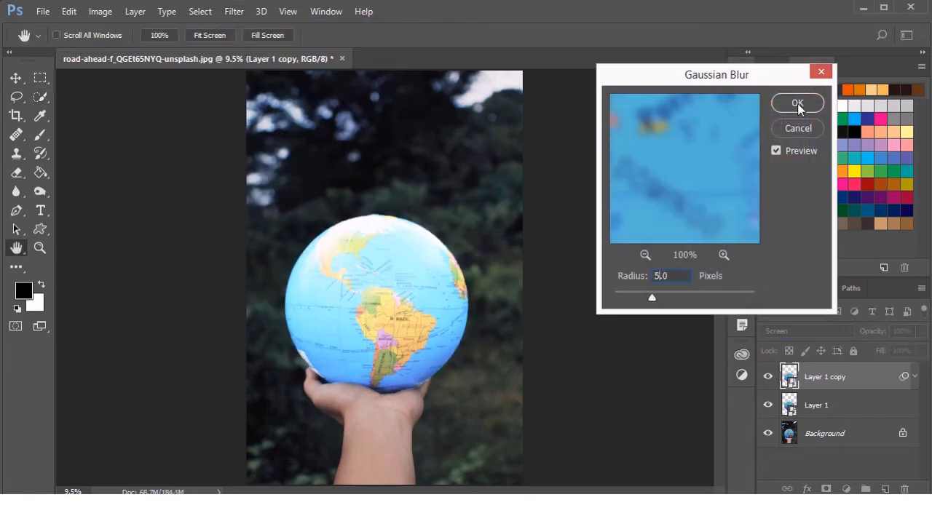
type("w")
left_click(798, 104)
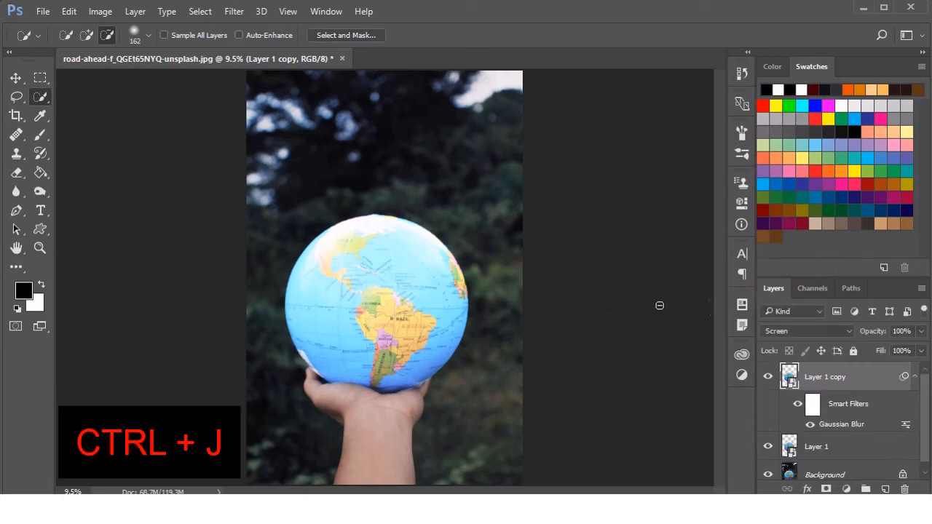
Duplicate the blurred globe layer and set the new copy's Gaussian Blur radius to 150 pixels
key("ctrl+j")
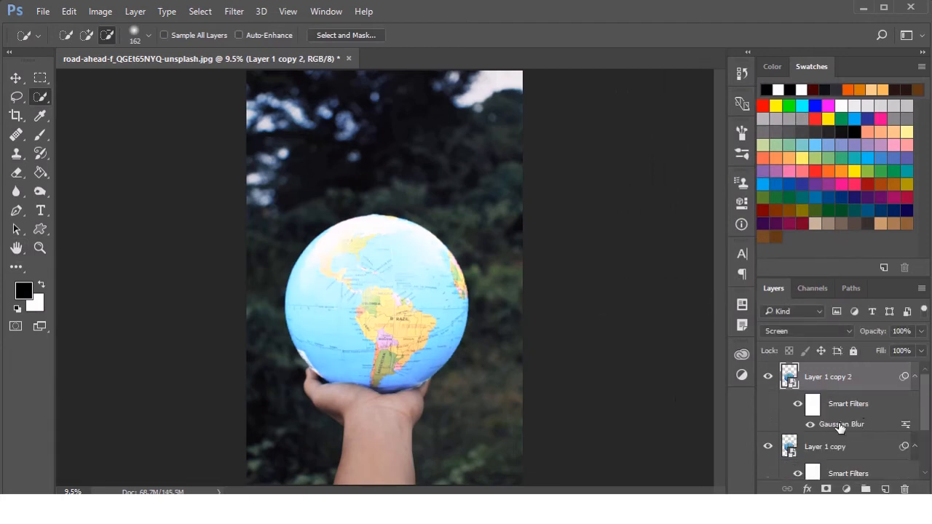
double_click(839, 428)
left_click(656, 276)
type("15")
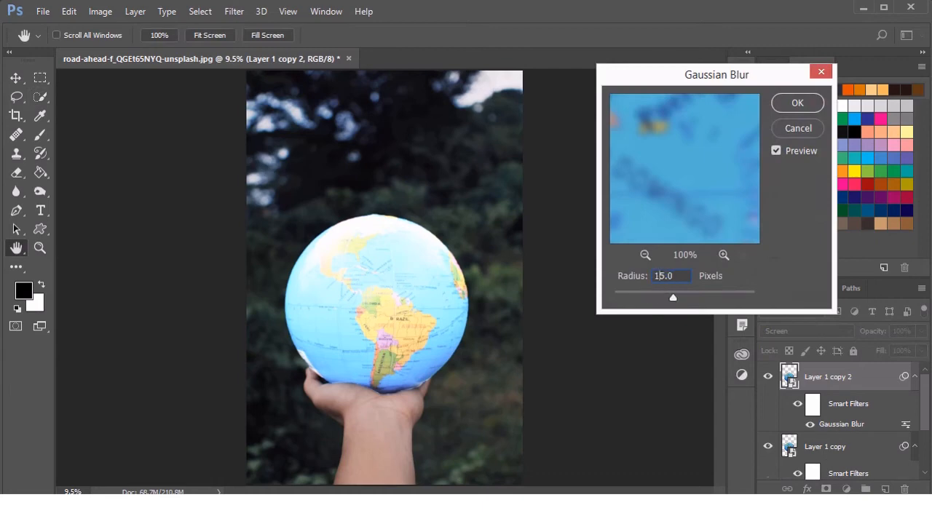
type("0")
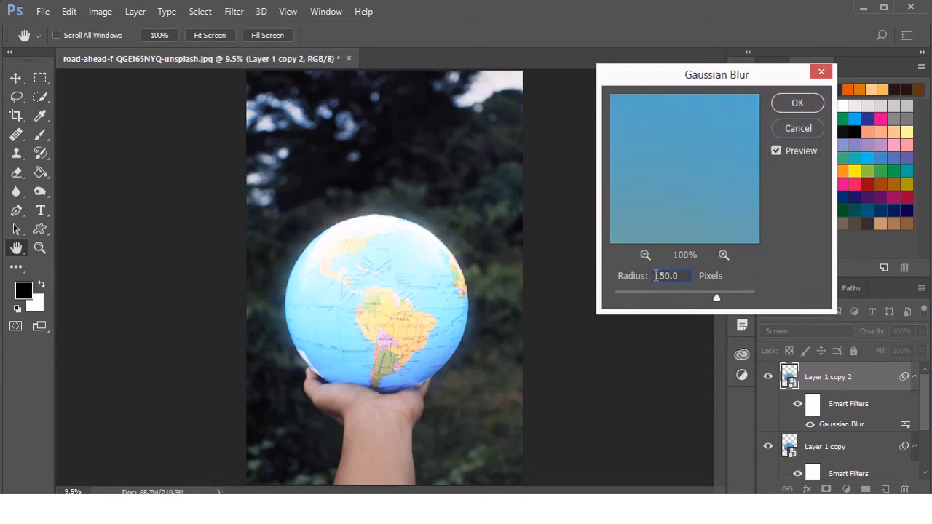
left_click(790, 105)
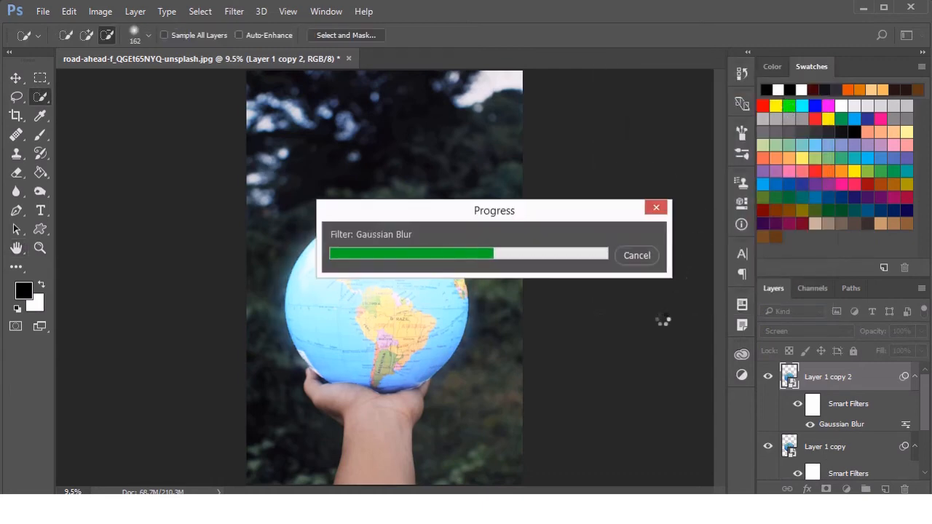
Duplicate the topmost globe layer again and set the copy's Gaussian Blur radius to 300 pixels
key("ctrl+j")
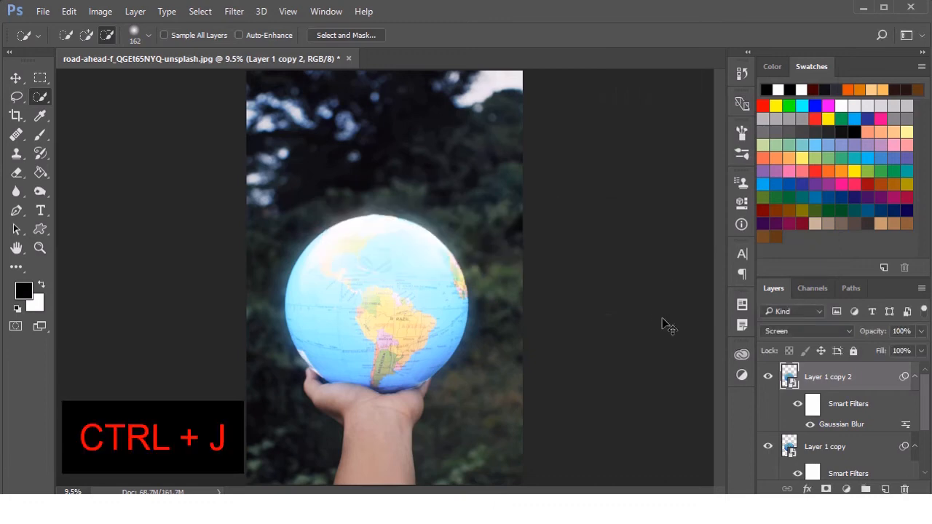
key("ctrl+j")
double_click(845, 425)
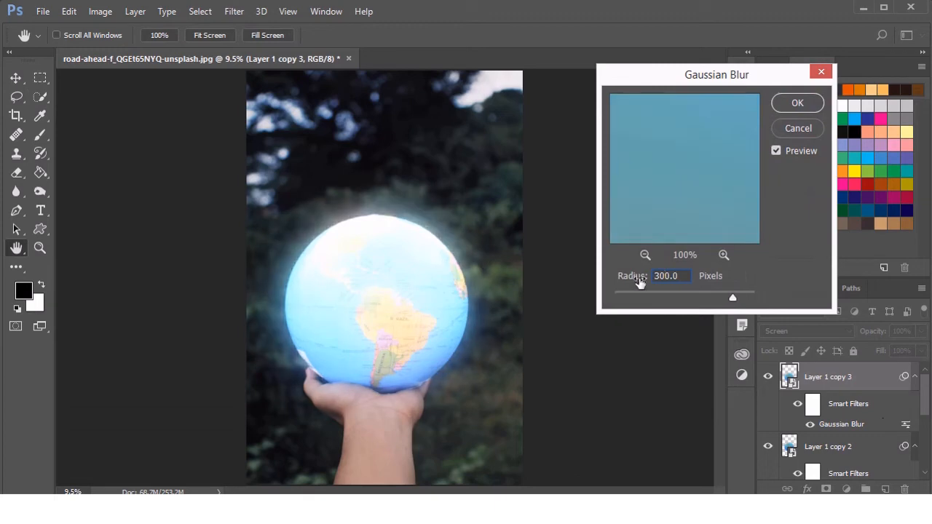
left_click(798, 102)
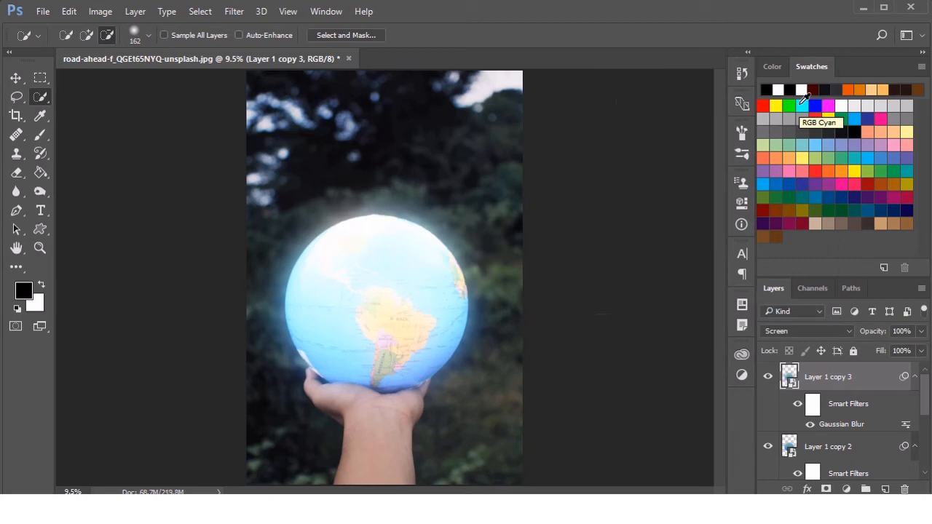
Group Layer 1 and all its blurred copies, leaving the Background layer outside the group
left_click(845, 452, "shift")
left_click_drag(923, 399, 921, 453)
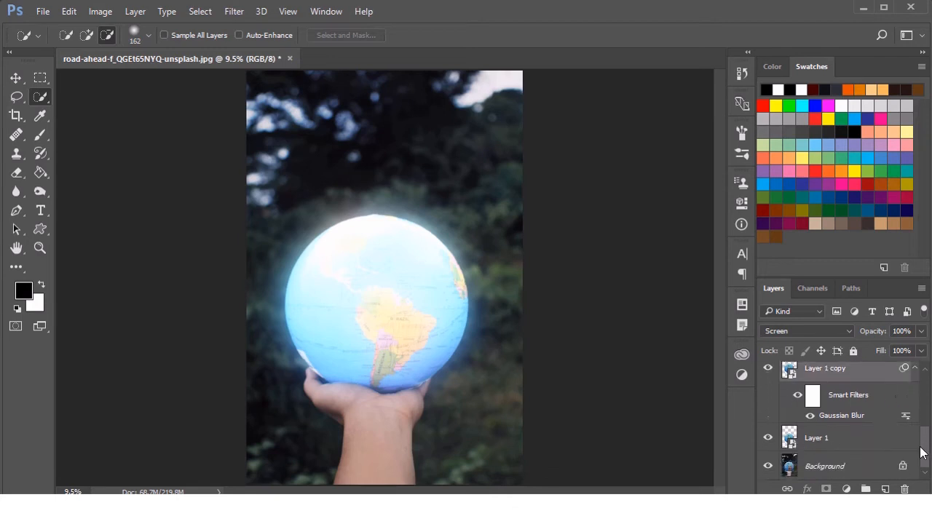
left_click(816, 441, "shift")
left_click_drag(837, 275, 842, 154)
mouse_move(925, 399)
left_mouse_down()
mouse_move(926, 354)
mouse_move(925, 391)
left_mouse_up()
key("ctrl+g")
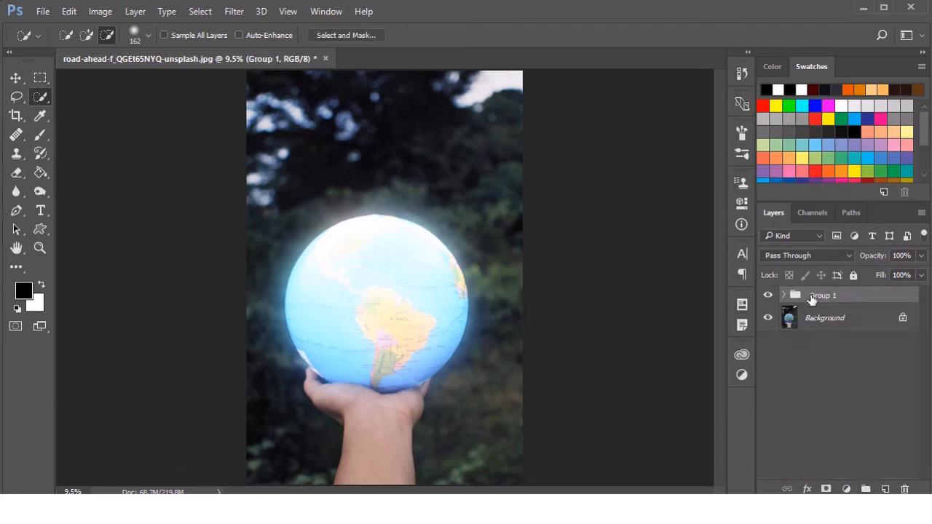
Add a Hue/Saturation adjustment layer above the group with Colorize enabled and clip it to the group
left_click(845, 488)
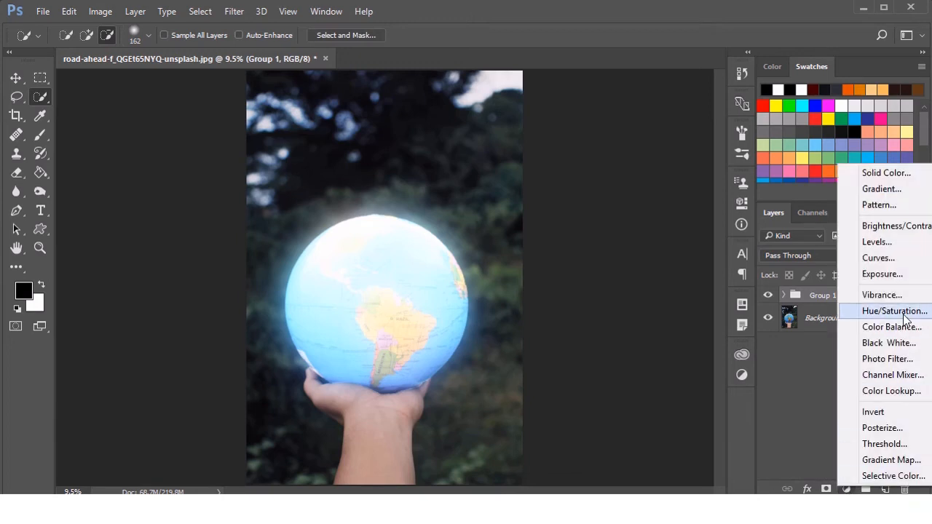
left_click(895, 311)
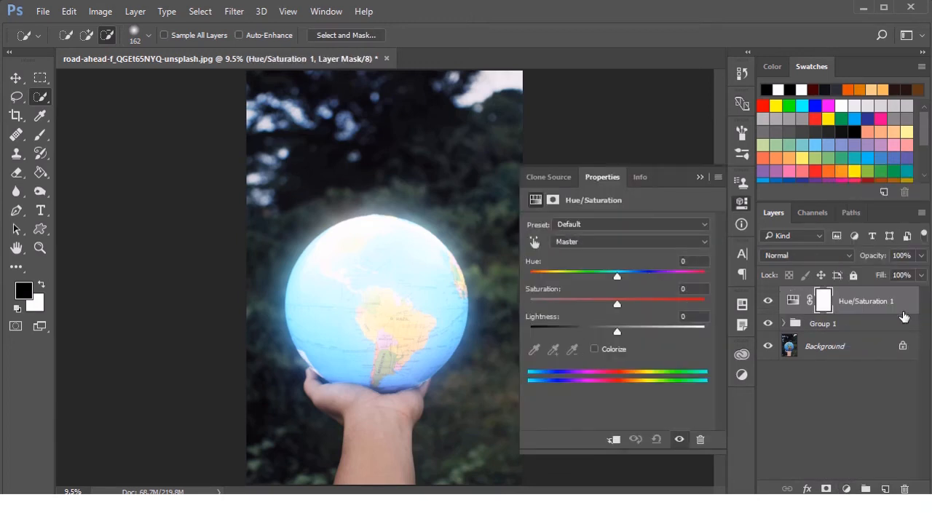
left_click(595, 350)
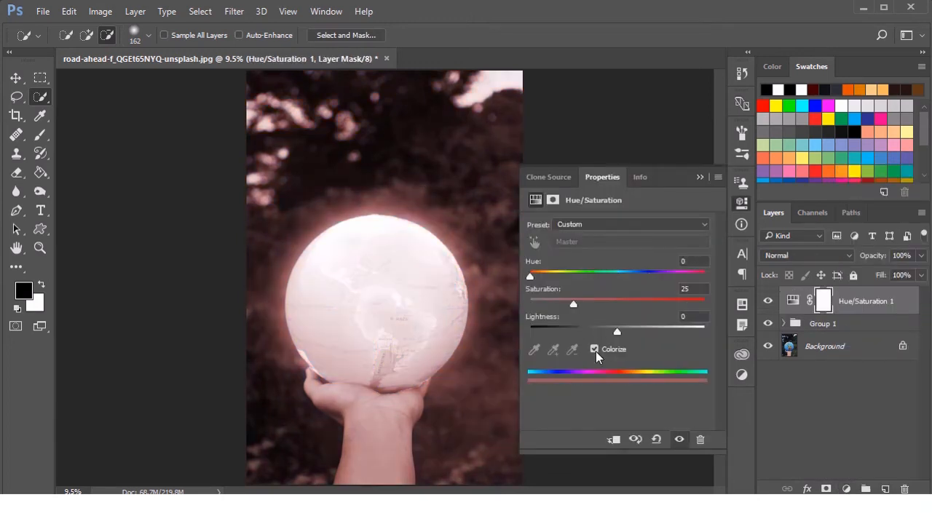
left_click(615, 441)
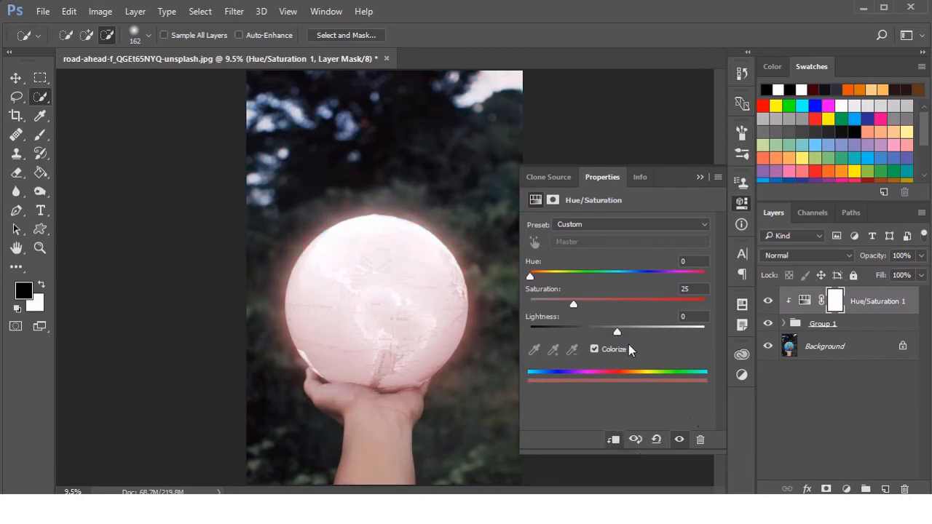
Set the clipped Hue/Saturation adjustment to saturation 90 and hue 248 for a blue-violet glow
left_click_drag(574, 304, 684, 306)
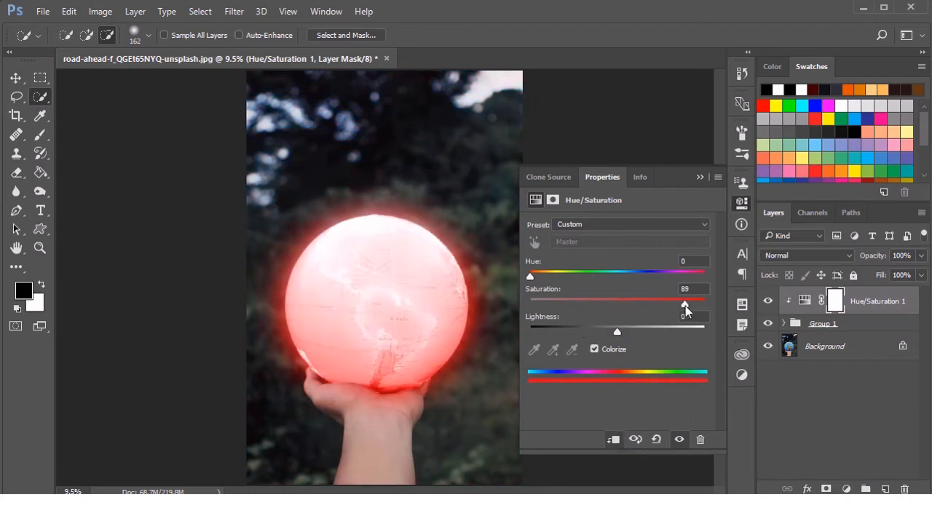
left_click_drag(531, 280, 650, 295)
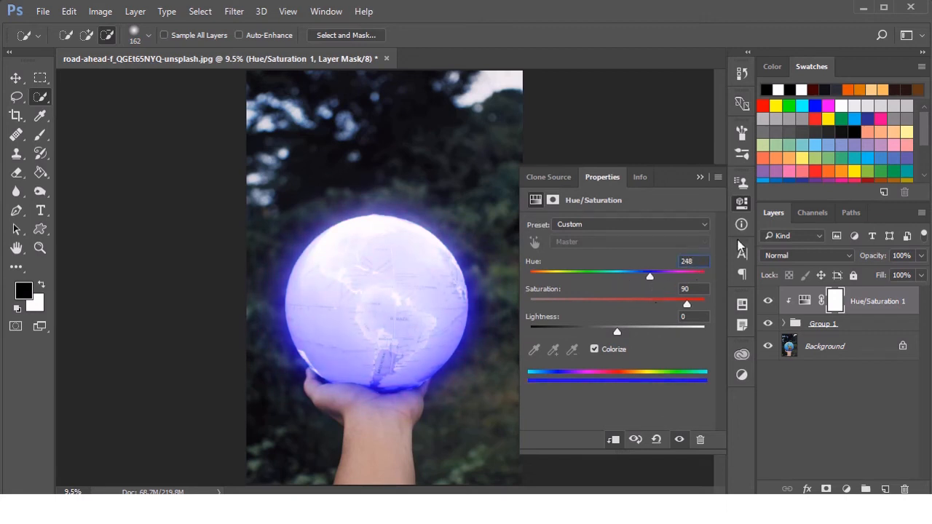
left_click(700, 178)
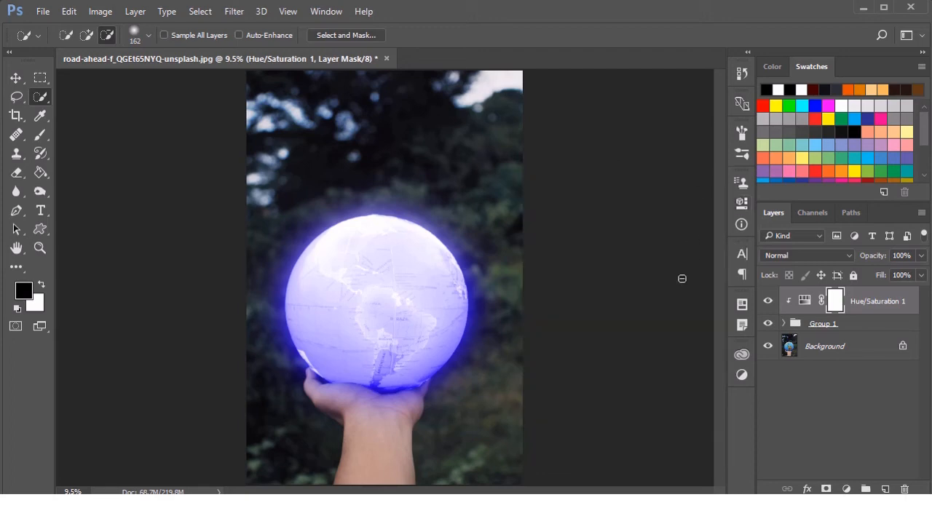
Duplicate the Hue/Saturation adjustment, move the copy directly above the Background layer, and invert its mask to black
key("ctrl+j")
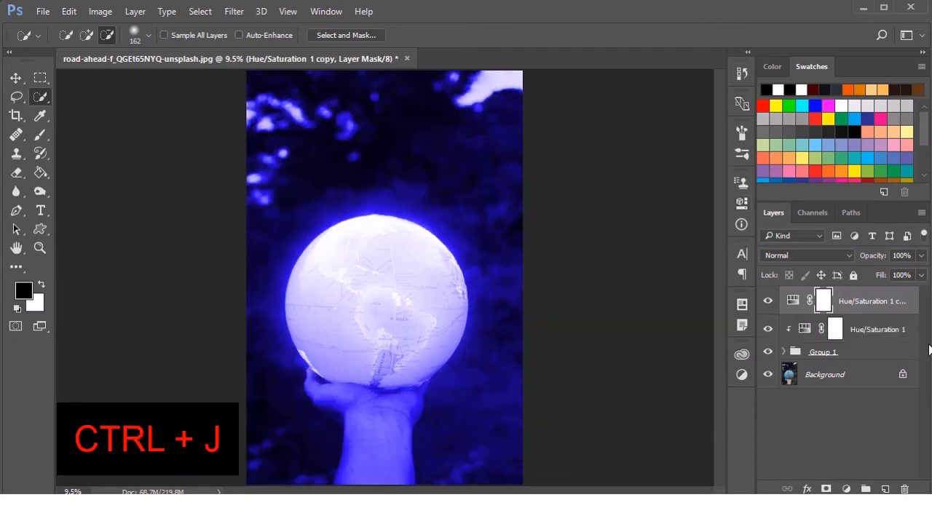
left_click_drag(874, 306, 850, 364)
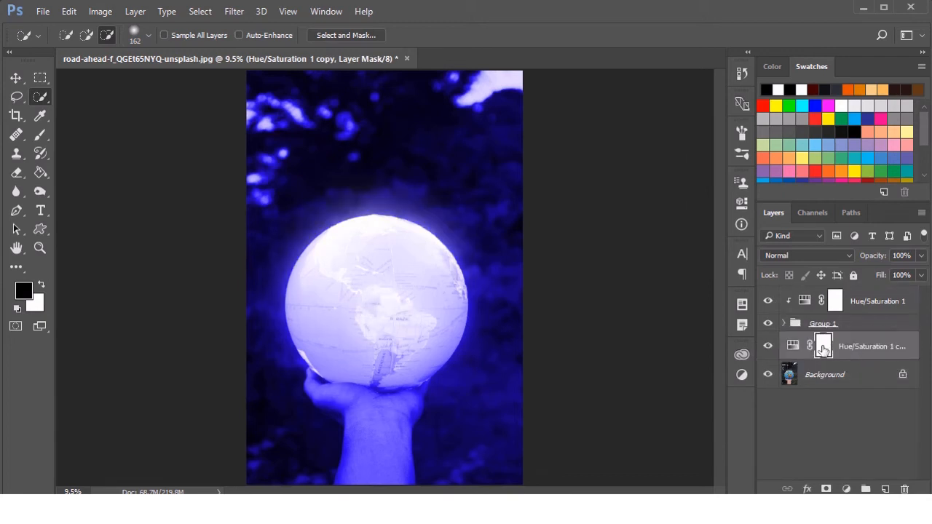
key("ctrl+i")
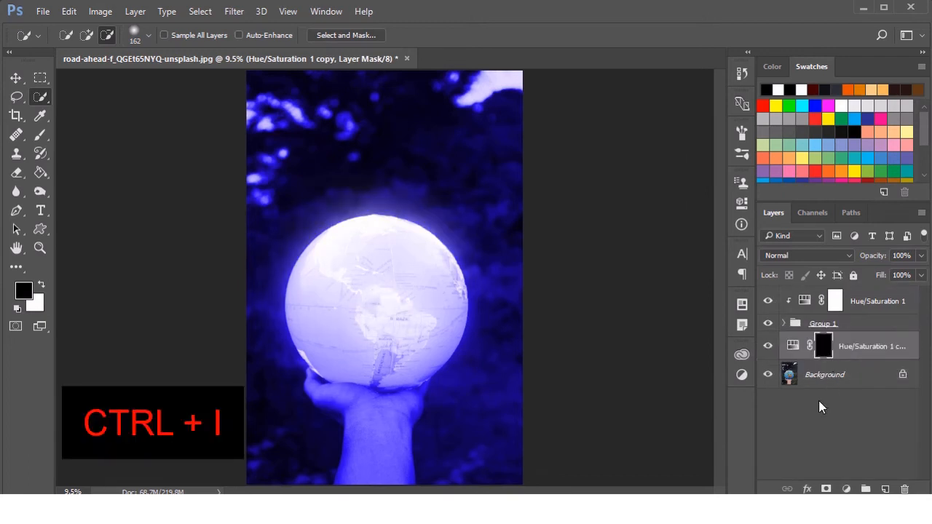
Paint the lower Hue/Saturation mask white over the hand and arm with a soft 369 px brush at 10% flow, and set that layer's opacity to 68%
left_click(43, 285)
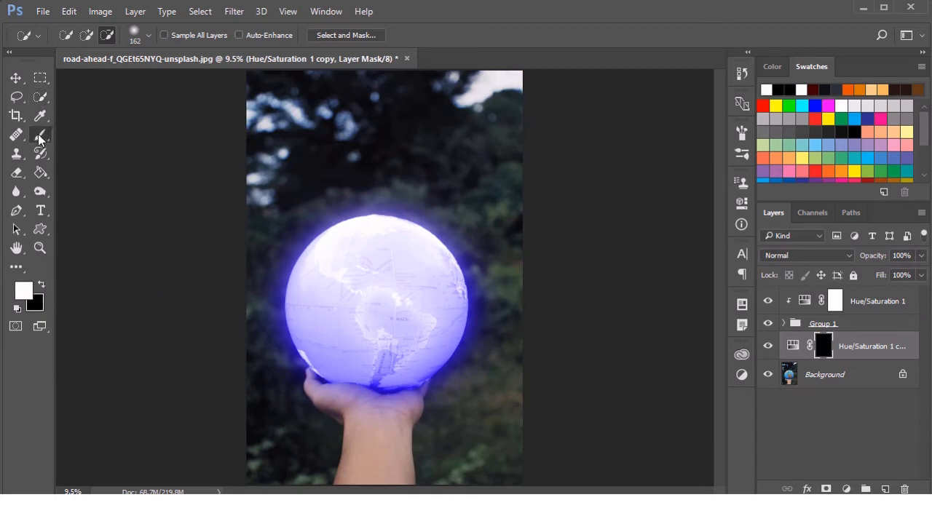
left_click_drag(40, 135, 89, 142)
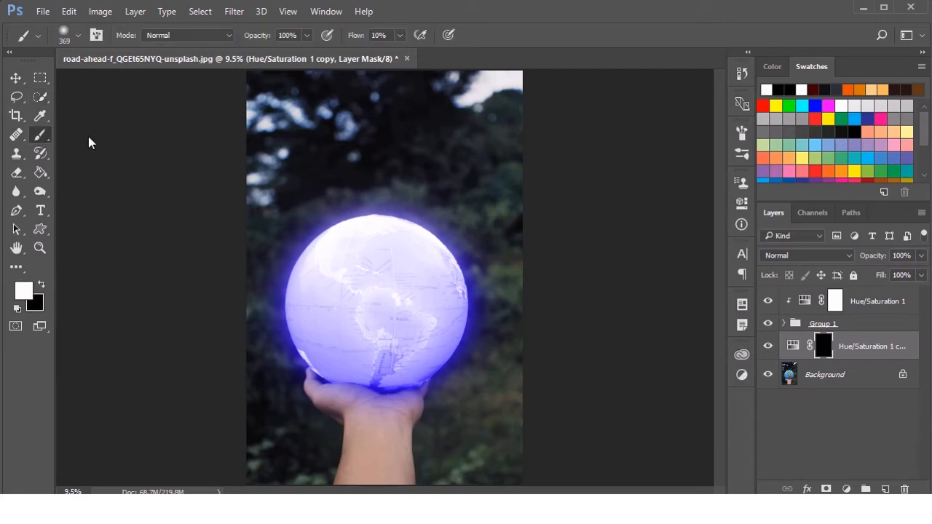
left_click(77, 37)
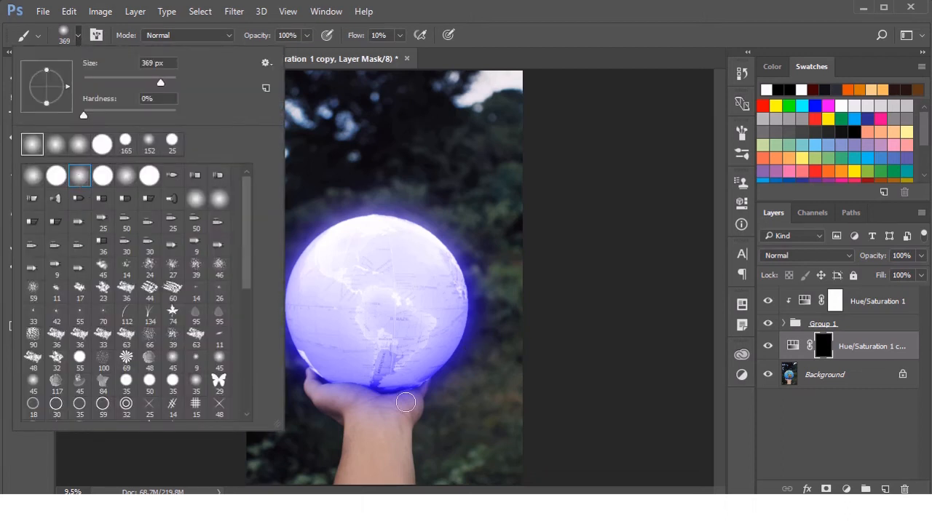
left_click(178, 457)
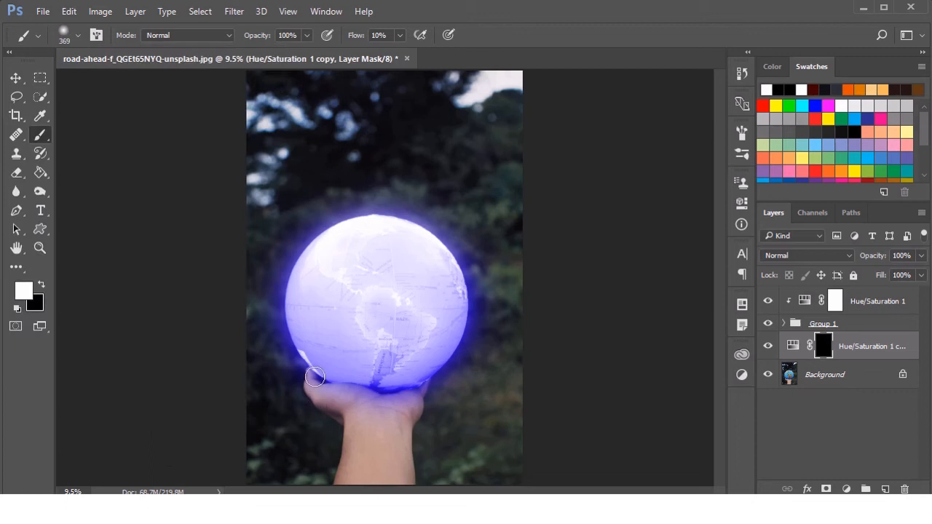
mouse_move(315, 380)
left_mouse_down()
mouse_move(313, 391)
mouse_move(416, 404)
mouse_move(318, 385)
mouse_move(349, 403)
mouse_move(363, 470)
left_mouse_up()
mouse_move(412, 408)
left_mouse_down()
mouse_move(388, 487)
mouse_move(352, 436)
mouse_move(350, 484)
mouse_move(383, 420)
mouse_move(413, 470)
mouse_move(407, 488)
mouse_move(393, 409)
mouse_move(357, 408)
mouse_move(343, 453)
mouse_move(392, 482)
mouse_move(408, 463)
mouse_move(393, 438)
mouse_move(357, 469)
left_mouse_up()
mouse_move(400, 423)
left_mouse_down()
mouse_move(383, 446)
mouse_move(357, 410)
mouse_move(351, 475)
left_mouse_up()
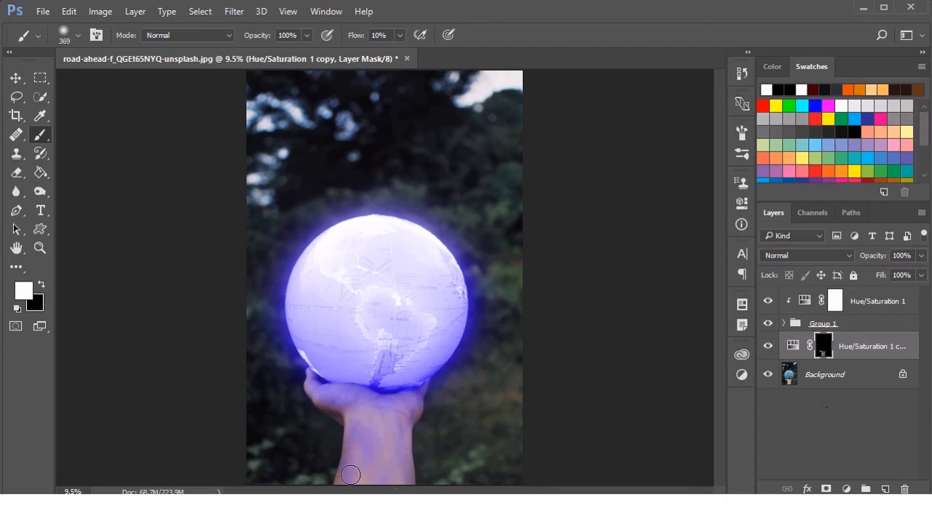
left_click(921, 256)
left_click_drag(922, 274, 899, 275)
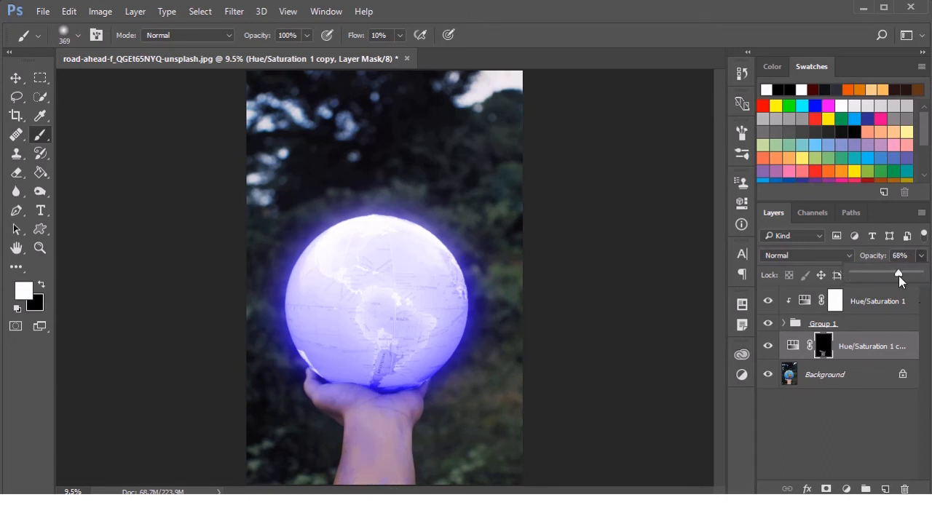
Add an Exposure adjustment layer directly above the Background, set exposure to -1.83 and lower its gamma correction to darken the photo
left_click(849, 376)
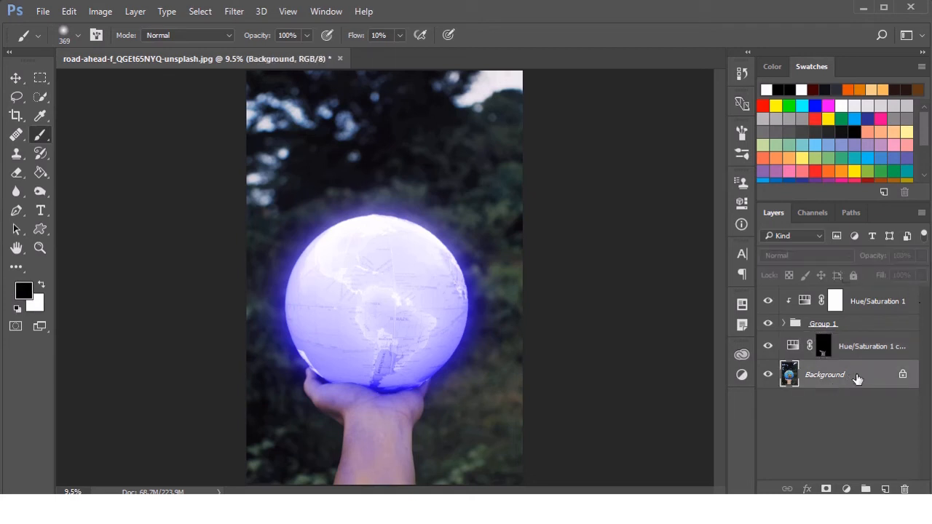
left_click(847, 489)
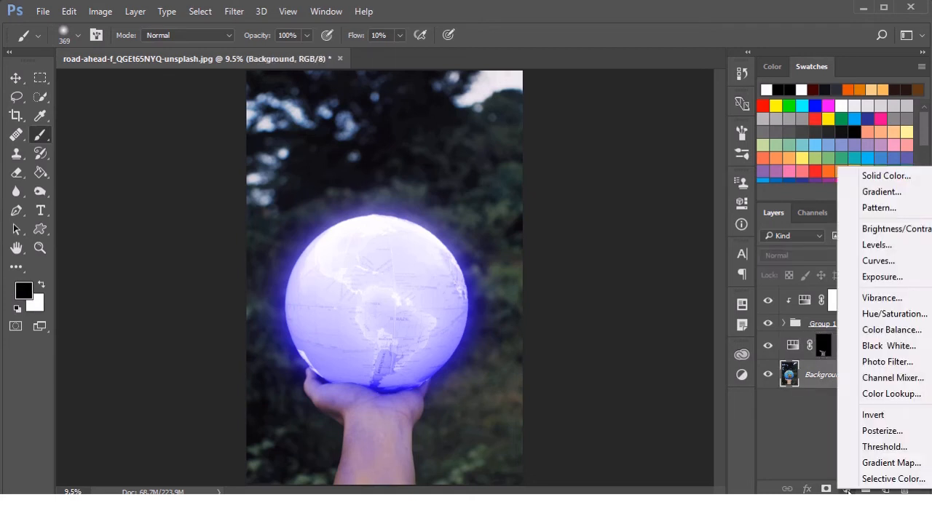
left_click(880, 278)
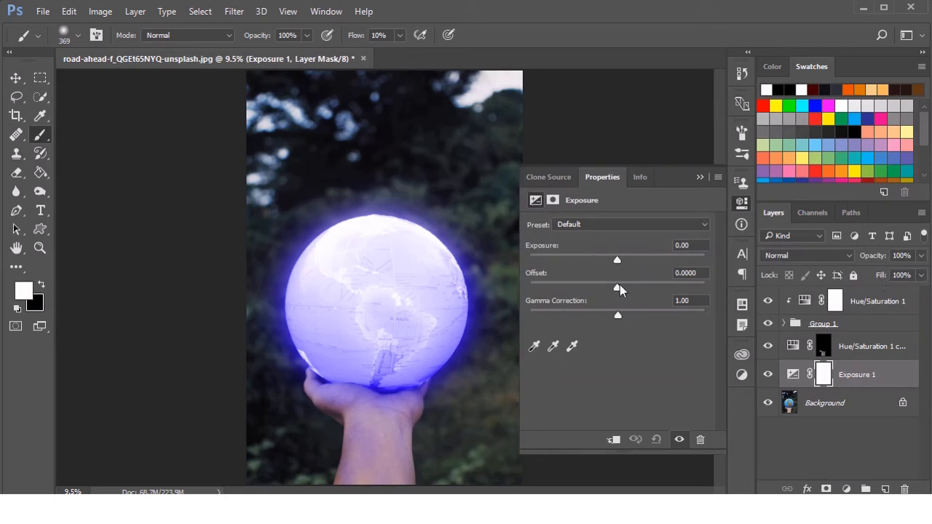
left_click_drag(618, 260, 613, 261)
left_click_drag(612, 260, 597, 261)
left_click_drag(617, 318, 626, 315)
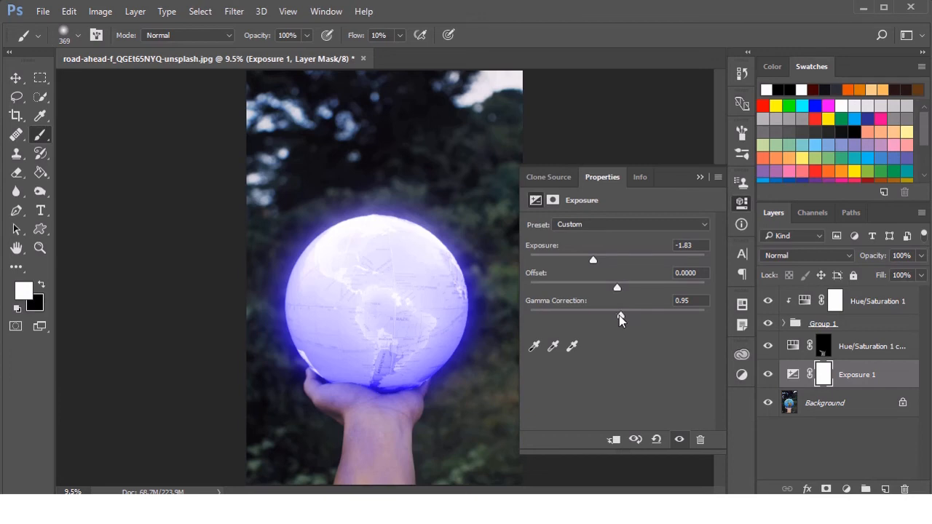
left_click_drag(627, 316, 634, 316)
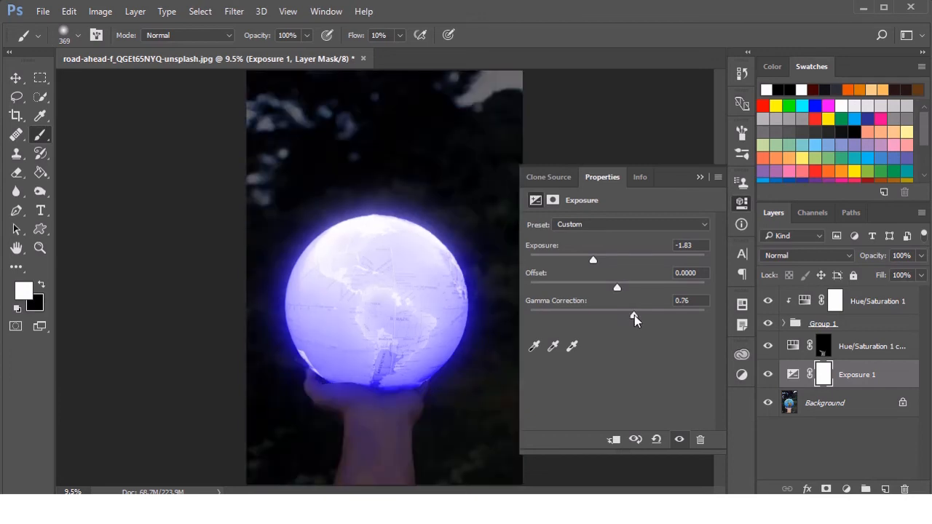
left_click_drag(637, 316, 640, 316)
left_click(699, 178)
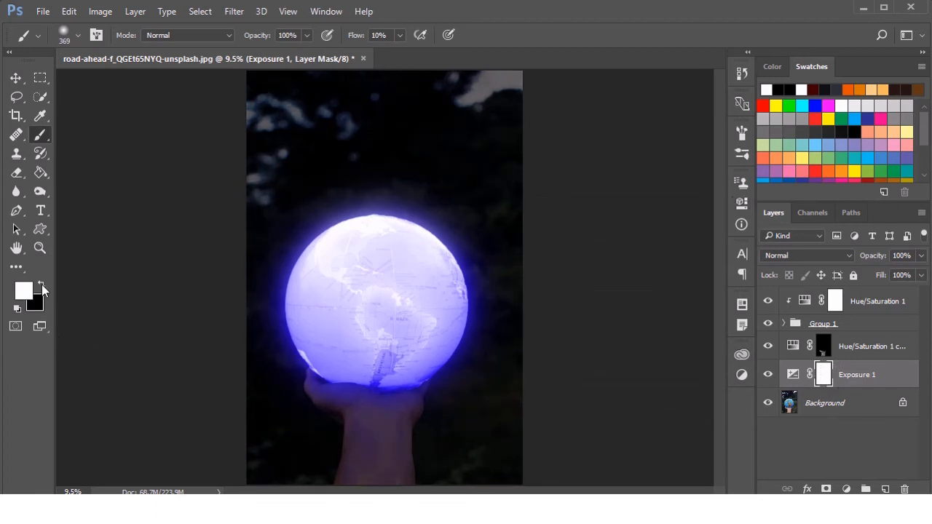
Paint black on the Exposure mask over the hand, arm and parts of the surrounding background to bring back some light
left_click(43, 286)
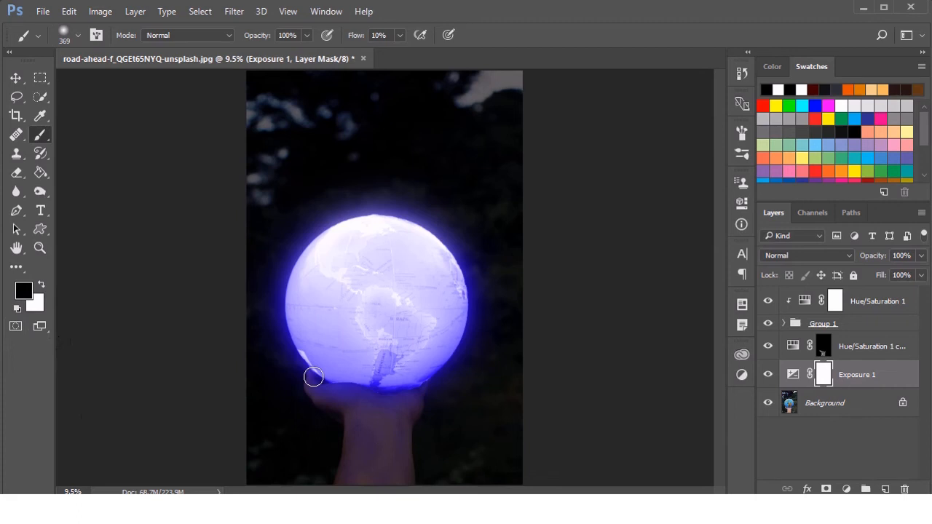
mouse_move(313, 374)
left_mouse_down()
mouse_move(313, 387)
mouse_move(427, 403)
mouse_move(396, 405)
mouse_move(402, 437)
mouse_move(325, 398)
mouse_move(374, 485)
mouse_move(350, 437)
mouse_move(388, 437)
mouse_move(353, 415)
mouse_move(345, 462)
mouse_move(412, 466)
mouse_move(376, 422)
mouse_move(360, 483)
mouse_move(387, 483)
mouse_move(435, 458)
left_mouse_up()
mouse_move(454, 128)
left_mouse_down()
mouse_move(473, 81)
mouse_move(523, 78)
mouse_move(467, 98)
mouse_move(263, 107)
mouse_move(260, 95)
mouse_move(266, 112)
mouse_move(368, 139)
mouse_move(255, 156)
mouse_move(282, 159)
mouse_move(271, 191)
mouse_move(261, 169)
left_mouse_up()
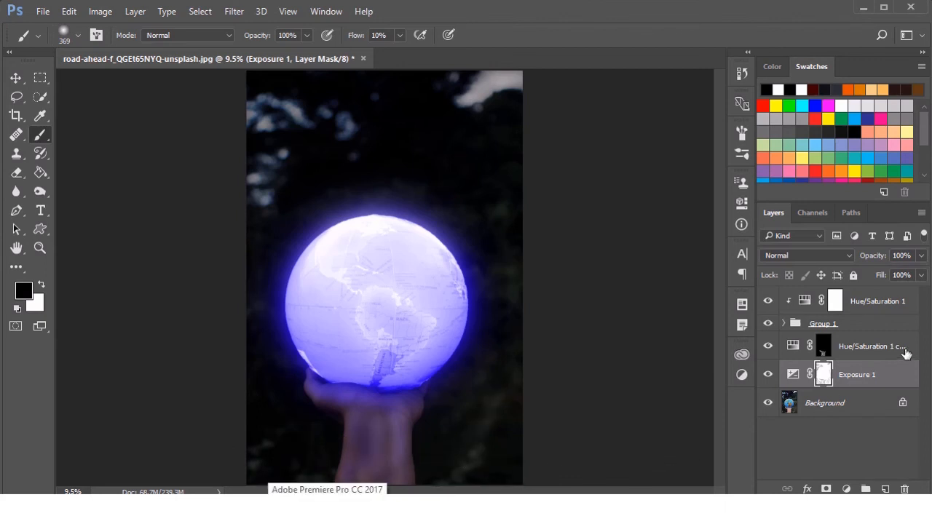
Paint white on the Hue/Saturation copy's mask over the background around the globe to tint it with the glow colour
left_click(823, 350)
left_click(42, 287)
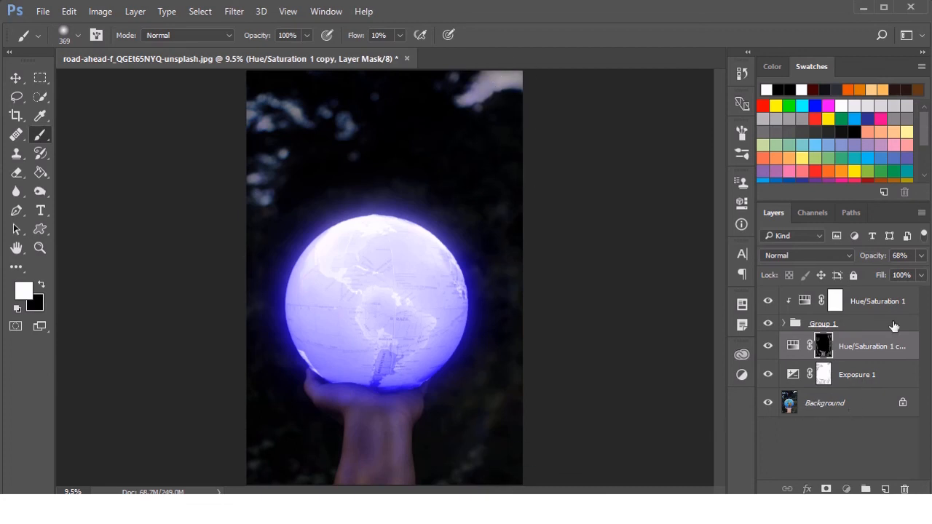
Group the Exposure layer, both Hue/Saturation adjustments and Group 1 together, leaving the Background layer outside
key("alt+bracketleft")
left_click(879, 352, "shift")
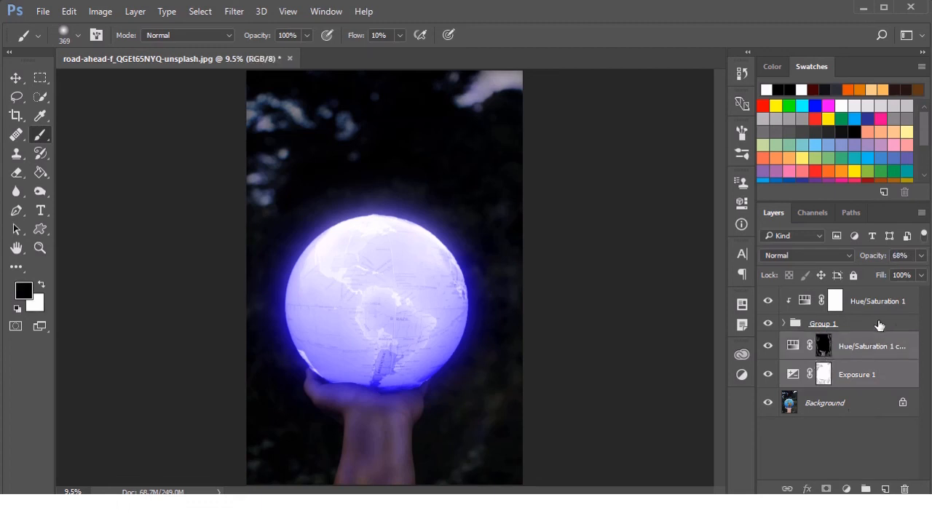
left_click(882, 326, "shift")
left_click(878, 303, "shift")
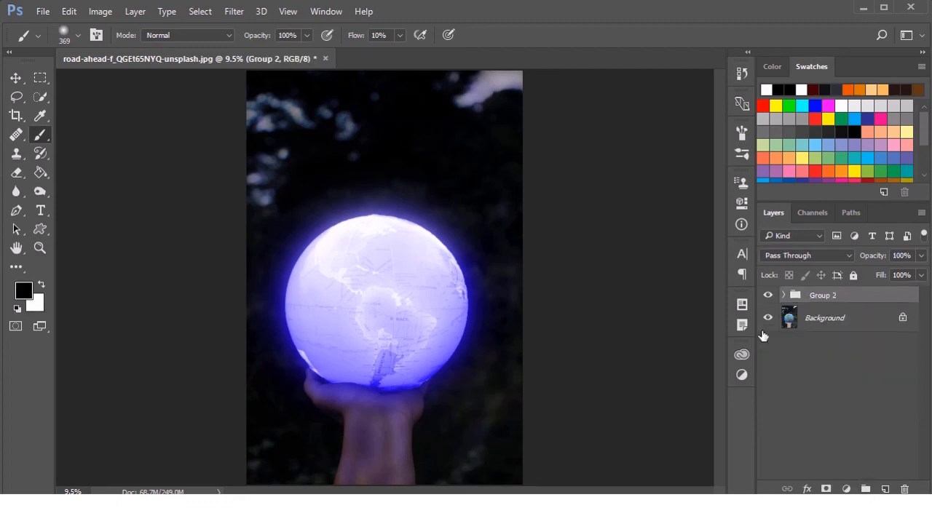
Toggle the visibility of Group 2 off and on twice to compare the glow effect with the original photo
left_click(768, 297)
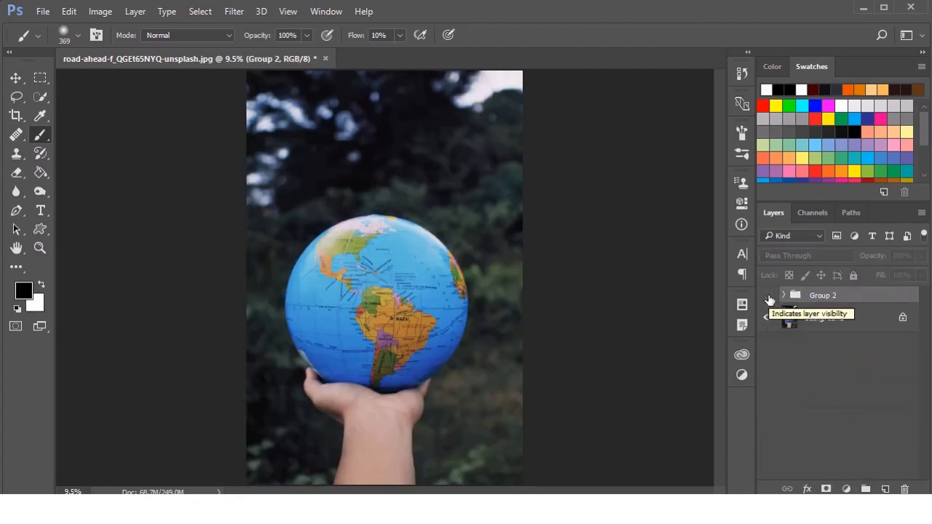
left_click(769, 297)
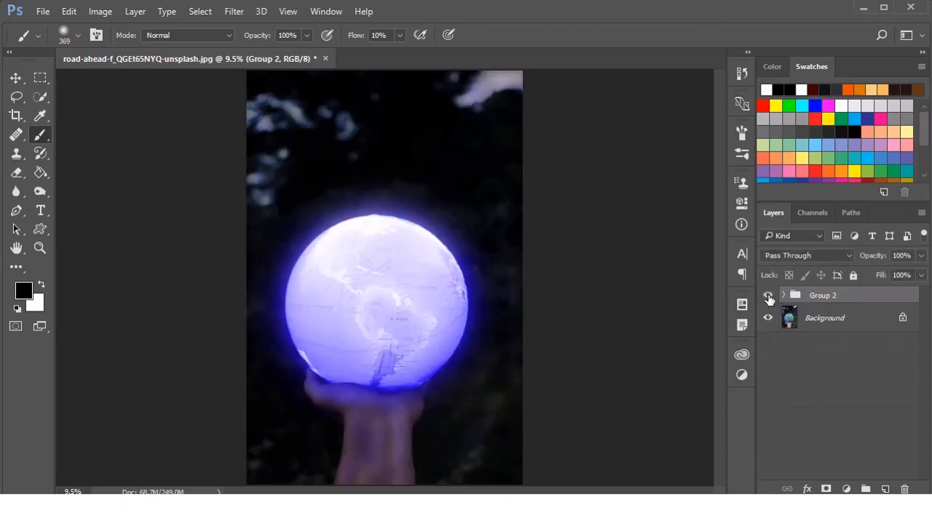
left_click(768, 298)
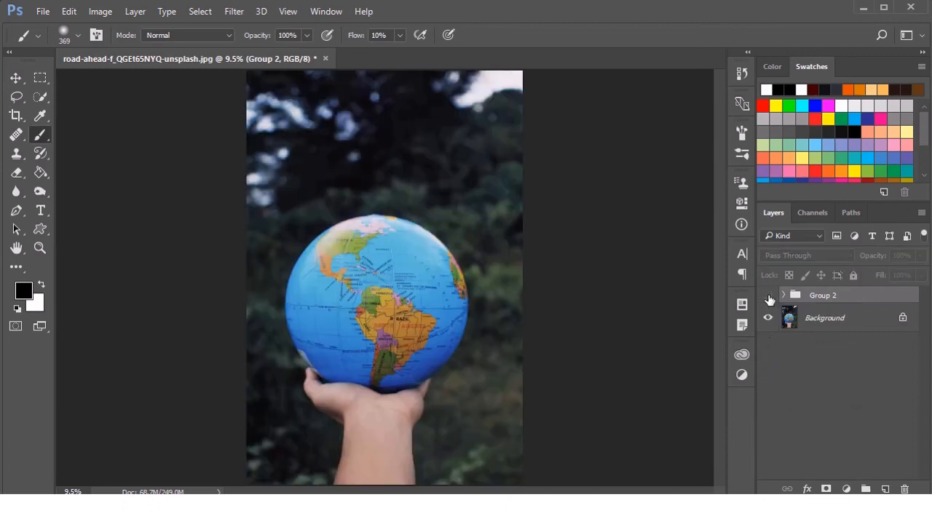
left_click(769, 297)
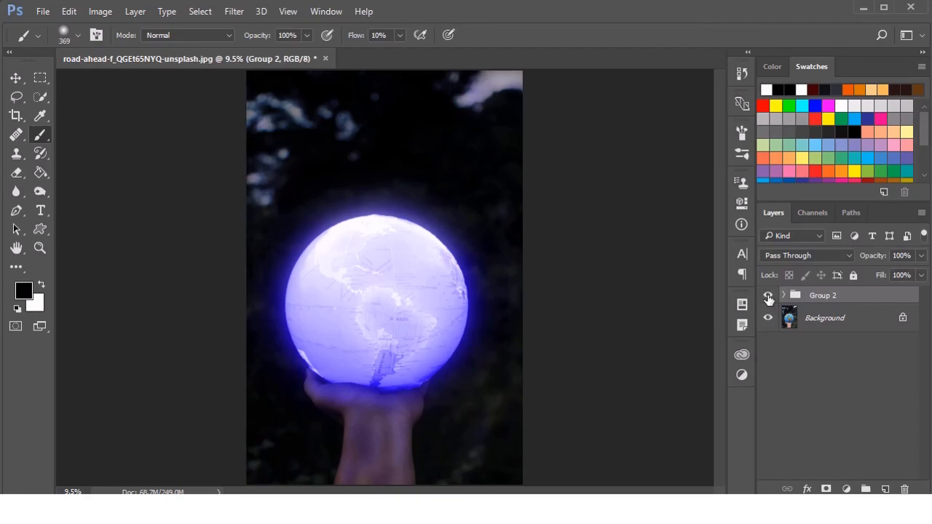